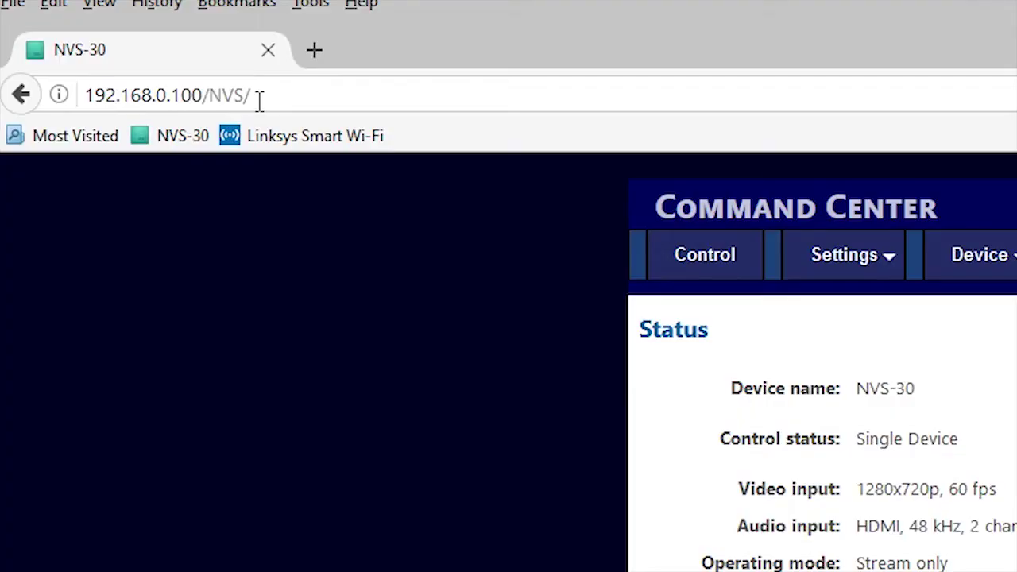
Select the device address 192.168.0.100/NVS/ in the browser address bar
{"action": "left_click_drag", "start_coordinate": [260, 100], "coordinate": [58, 93]}
Open the Control page and log in to the NVS-30 with the admin credentials
{"action": "left_click", "coordinate": [275, 108]}
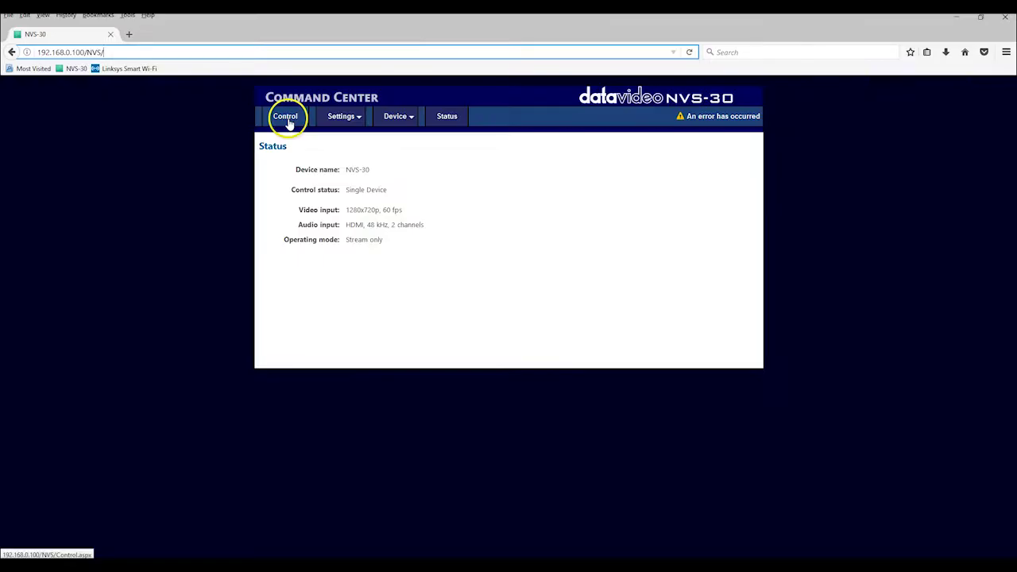
{"action": "left_click", "coordinate": [707, 261]}
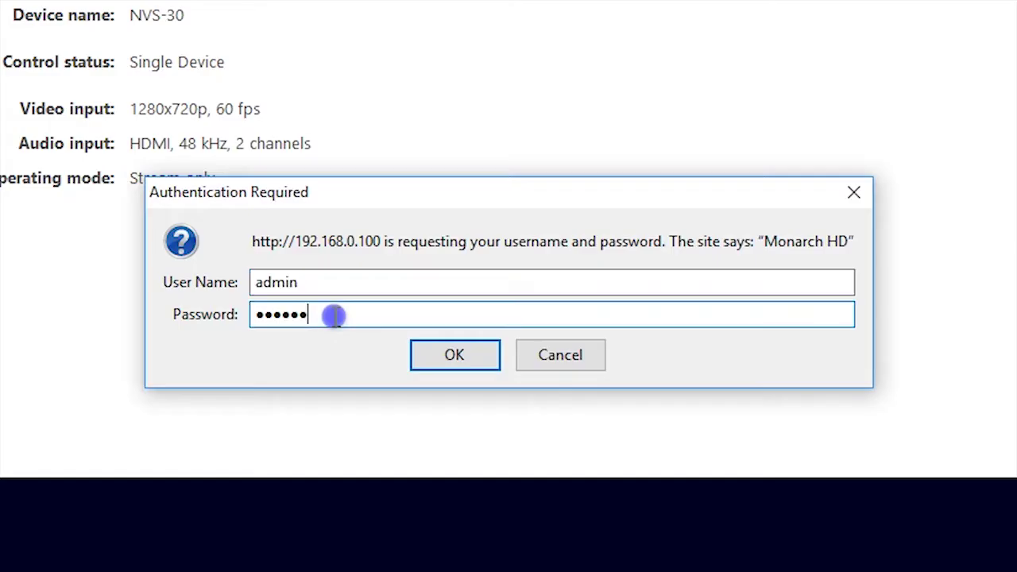
{"action": "double_click", "coordinate": [433, 299]}
{"action": "left_click", "coordinate": [466, 361]}
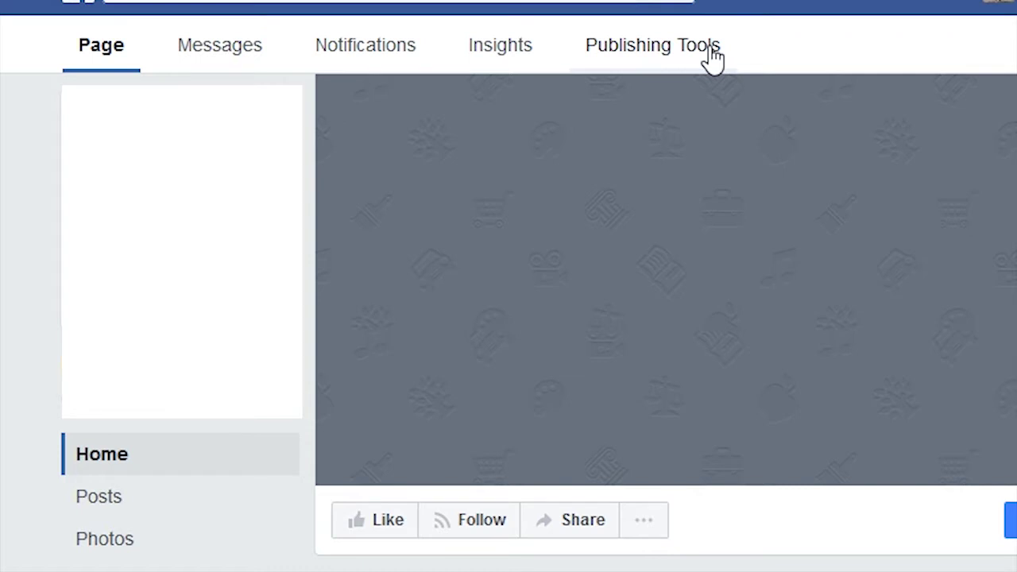
From Publishing Tools' Video Library, start a new + Live video to open Create Live Video
{"action": "left_click", "coordinate": [713, 52]}
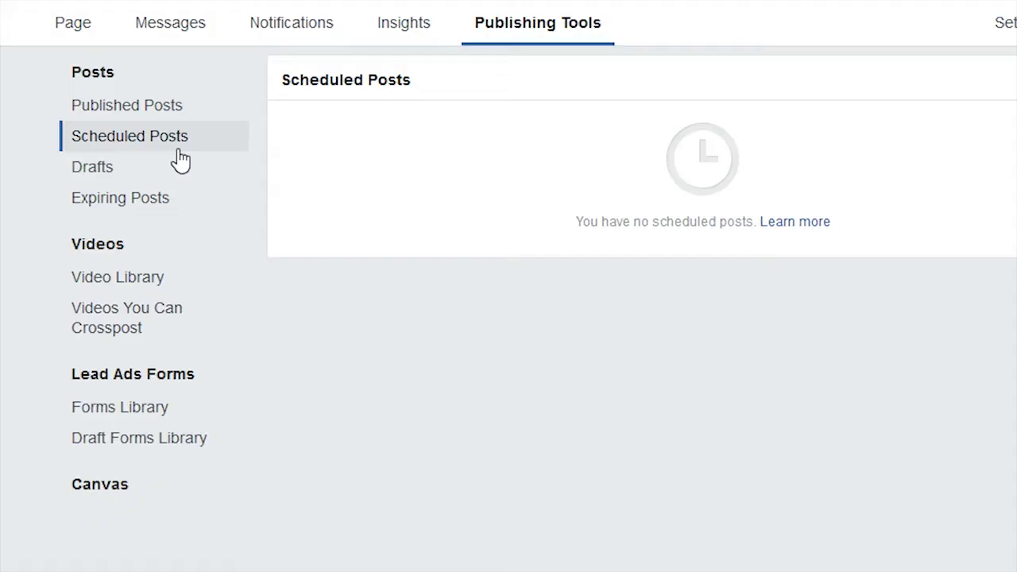
{"action": "left_click", "coordinate": [141, 254]}
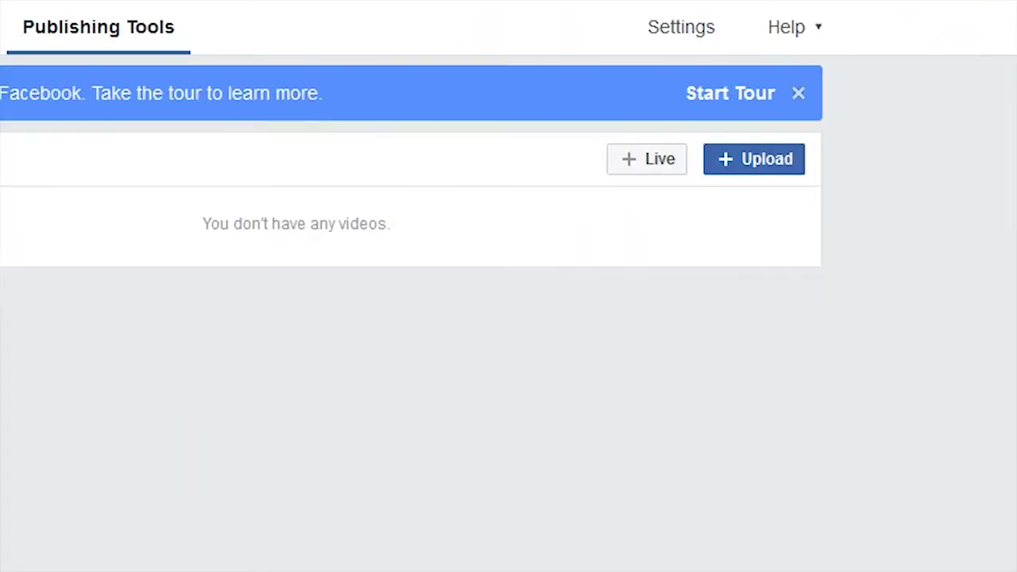
{"action": "left_click", "coordinate": [639, 161]}
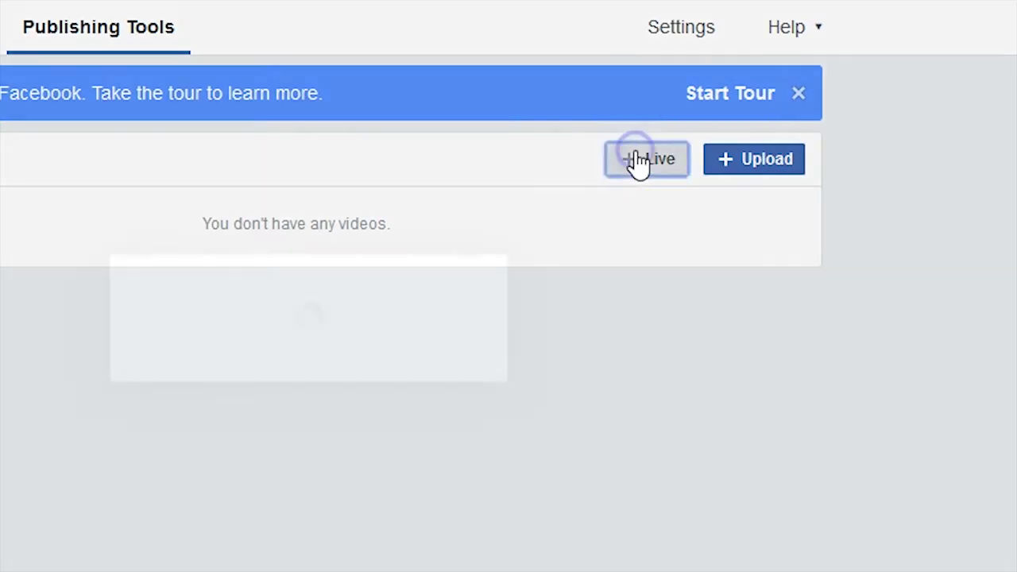
{"action": "left_click", "coordinate": [252, 370]}
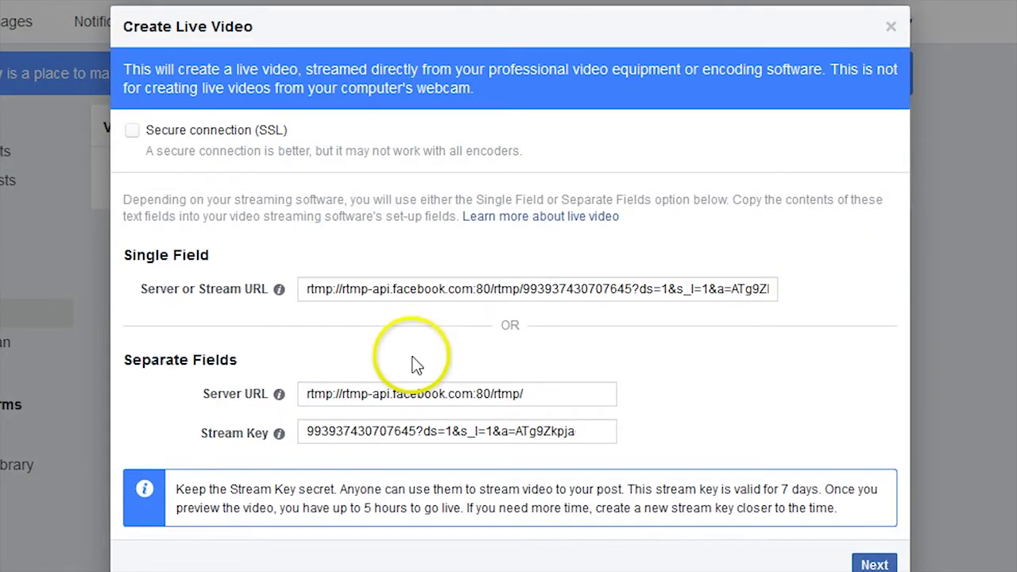
Select Facebook's RTMP Server URL under Separate Fields for copying
{"action": "left_click", "coordinate": [413, 397]}
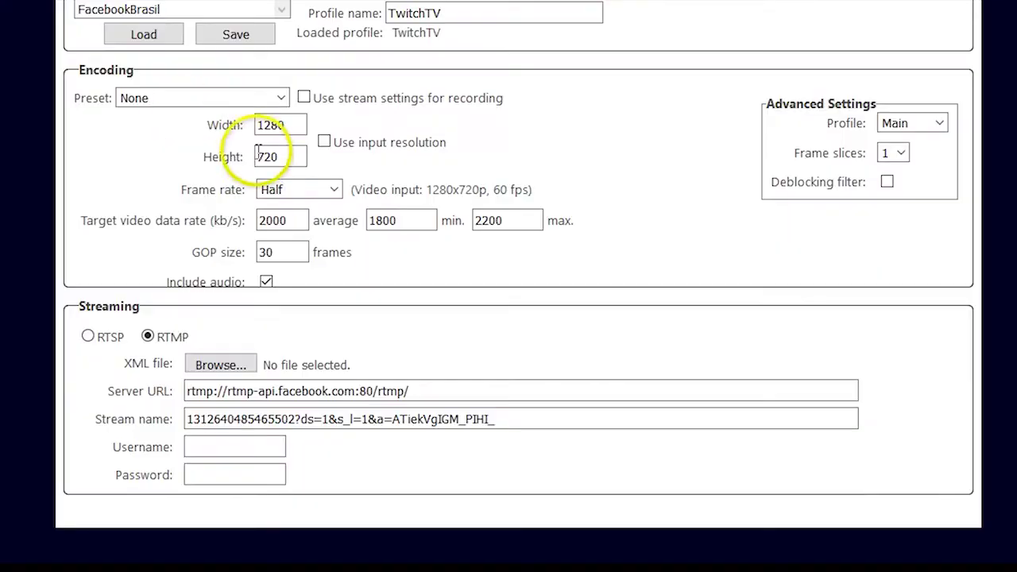
{"action": "left_click", "coordinate": [283, 390]}
{"action": "key", "text": "ctrl+a"}
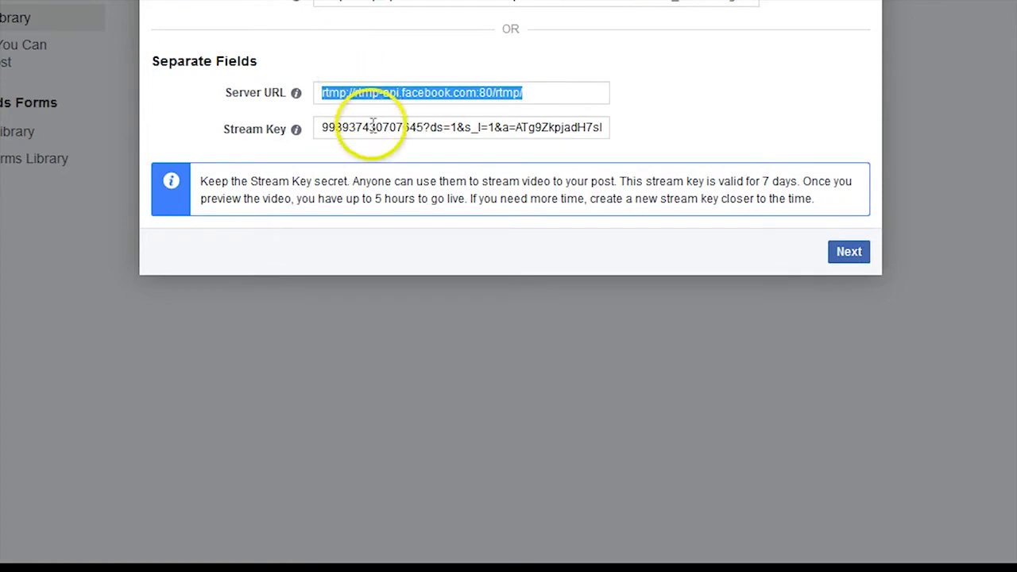
{"action": "left_click", "coordinate": [372, 124]}
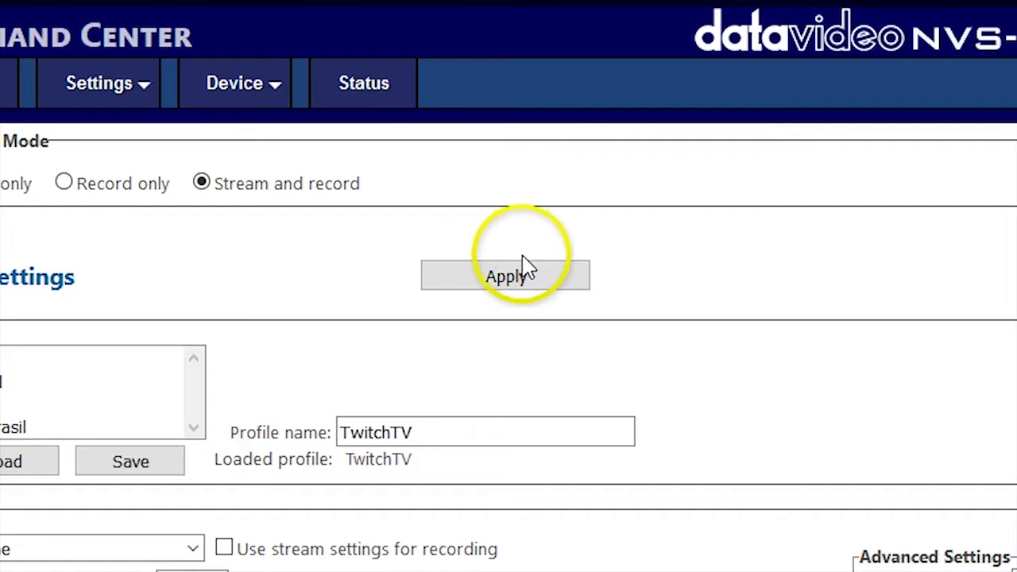
{"action": "left_click", "coordinate": [523, 288]}
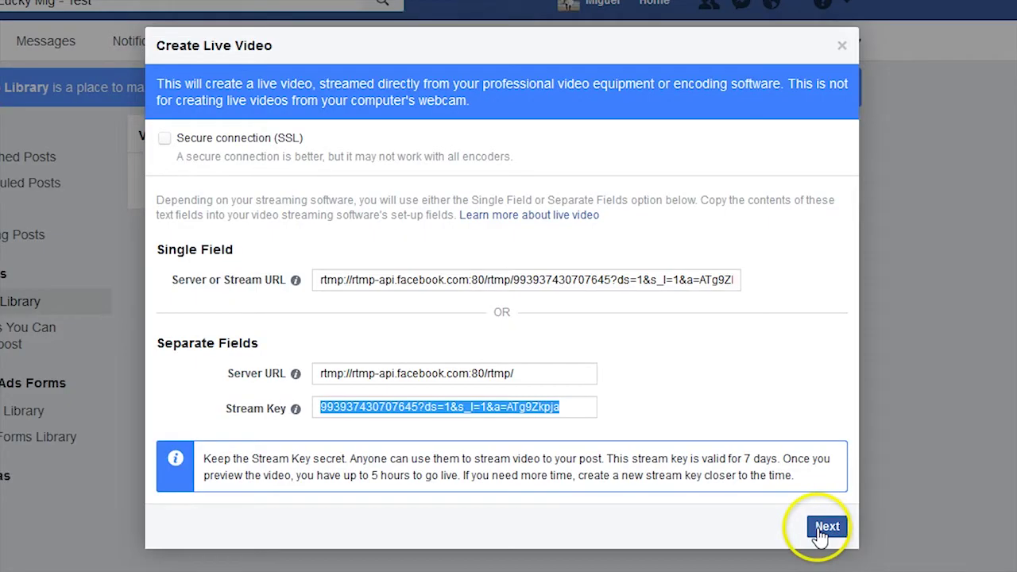
Continue to the post details and describe the live video as 'Test Stream'
{"action": "left_click", "coordinate": [825, 528]}
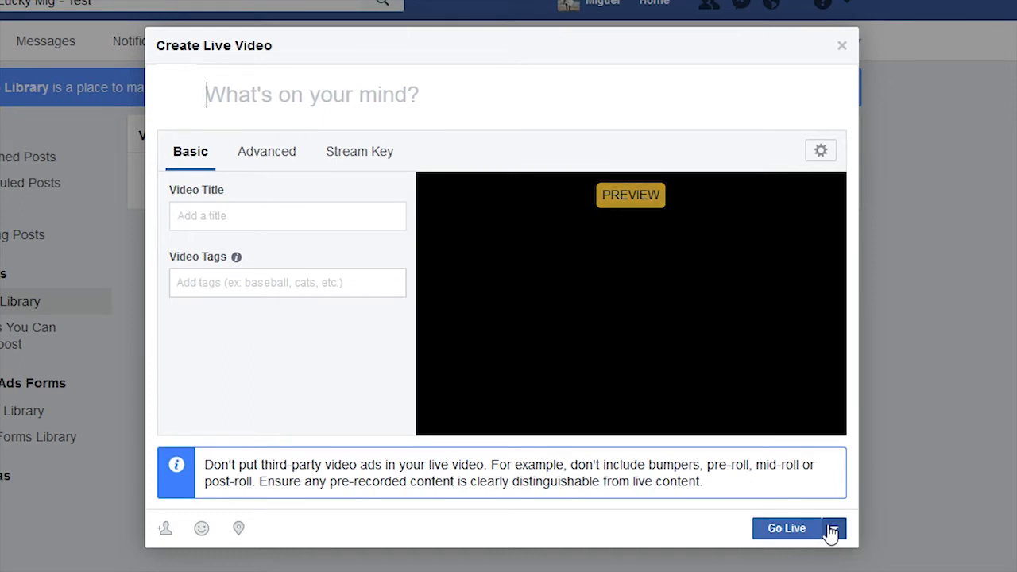
{"action": "type", "text": "Test "}
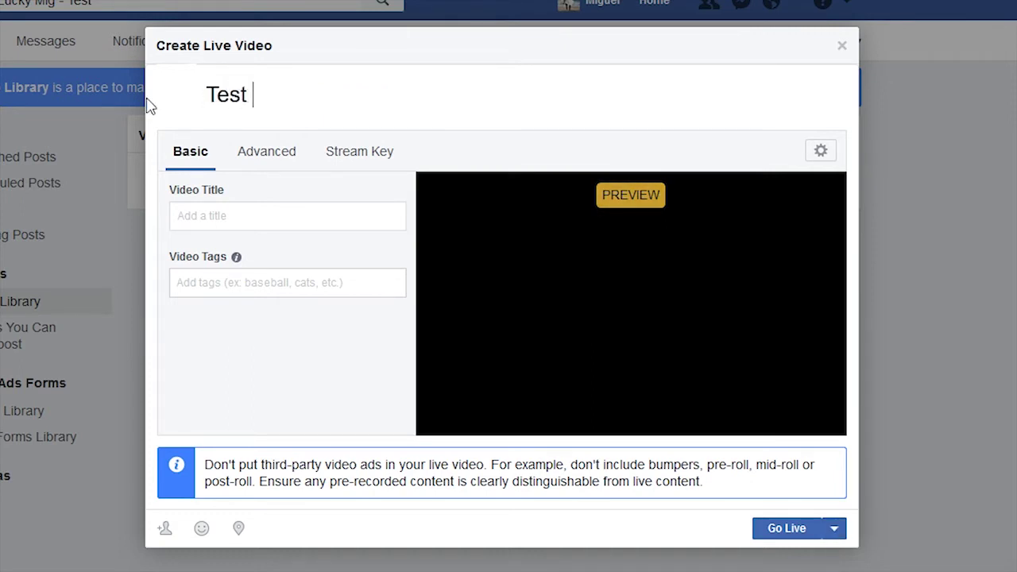
{"action": "type", "text": "SS"}
{"action": "key", "text": "BackSpace"}
{"action": "type", "text": "tream"}
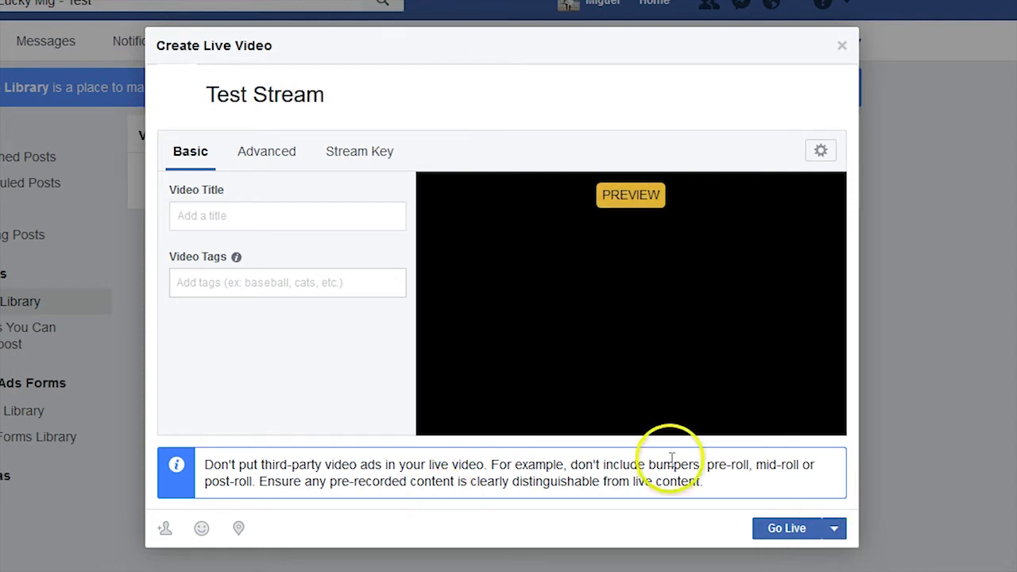
Set the video title and tags to 'TEST' and go live
{"action": "left_click", "coordinate": [266, 216]}
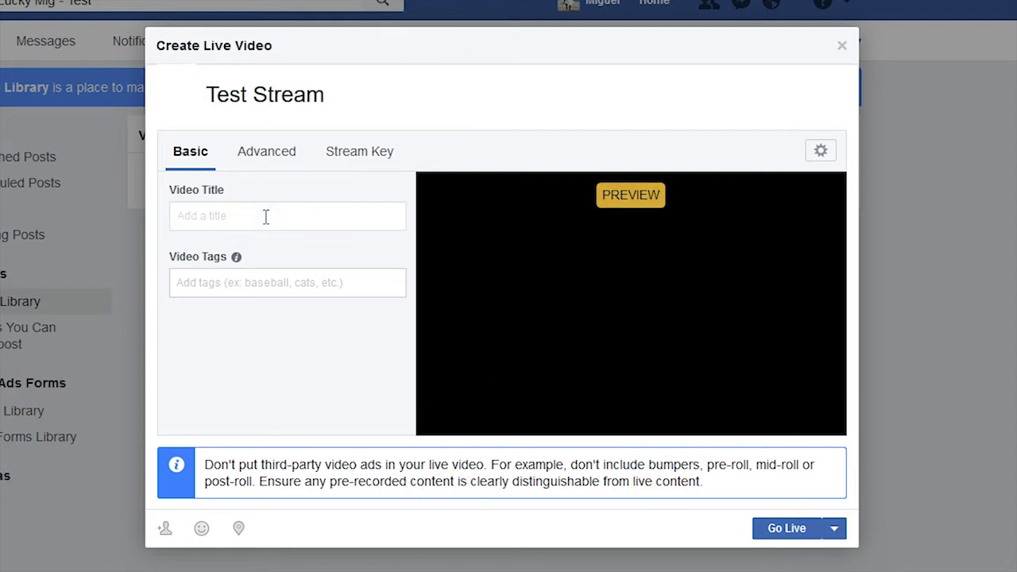
{"action": "type", "text": "TEST"}
{"action": "left_click", "coordinate": [243, 271]}
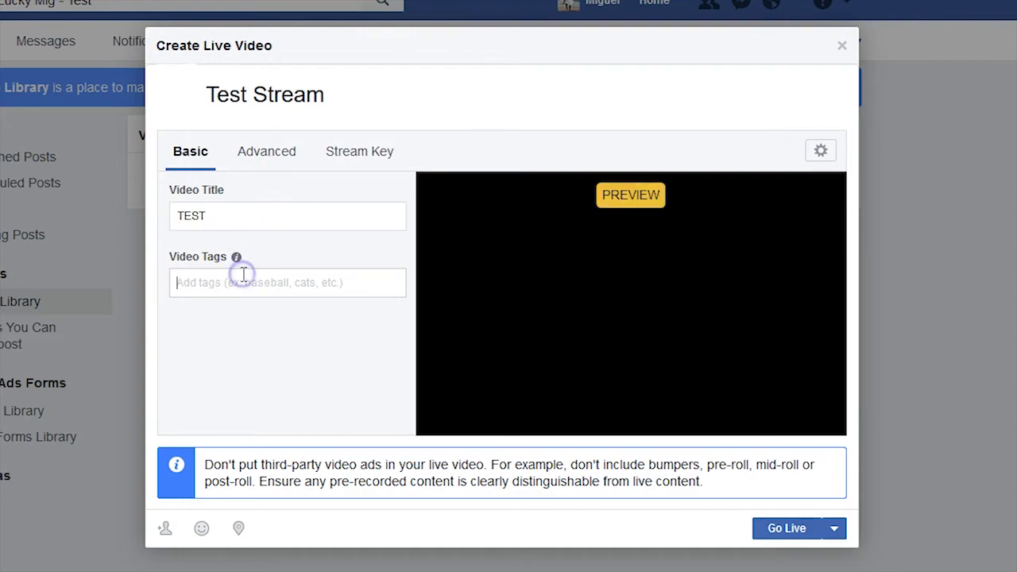
{"action": "type", "text": "TEST"}
{"action": "left_click", "coordinate": [790, 531]}
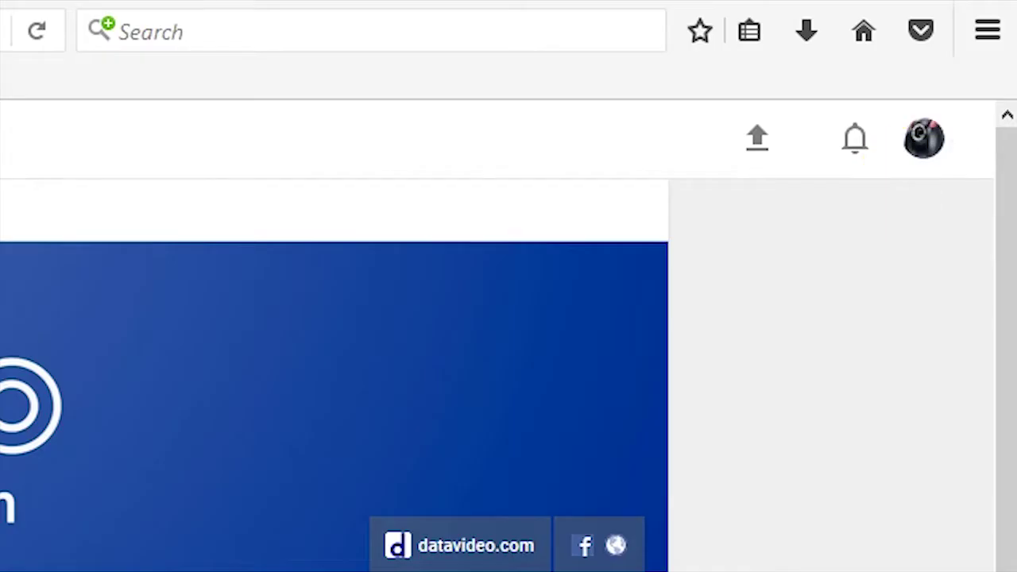
Go to Creator Studio's Live Streaming dashboard and set the stream privacy to Unlisted
{"action": "left_click", "coordinate": [946, 143]}
{"action": "left_click", "coordinate": [725, 352]}
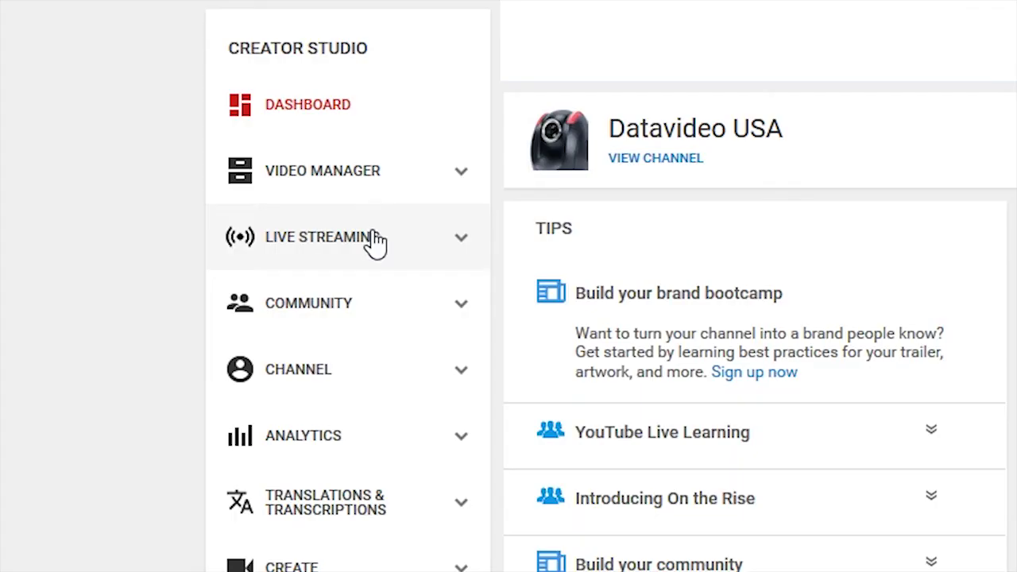
{"action": "left_click", "coordinate": [373, 239]}
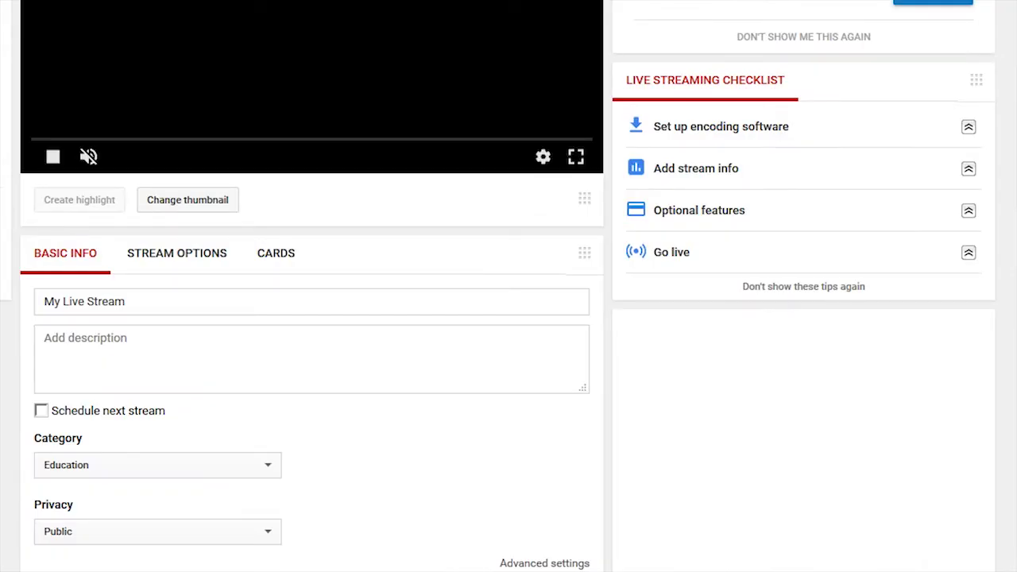
{"action": "left_click", "coordinate": [270, 530]}
{"action": "left_click", "coordinate": [222, 565]}
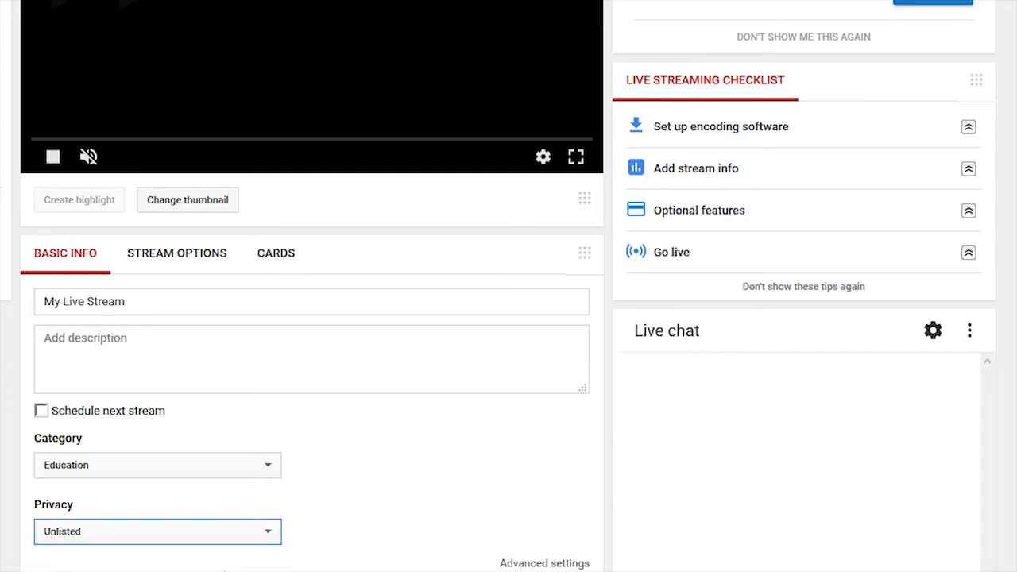
Reveal the YouTube stream key under Encoder Setup and select it for copying
{"action": "scroll", "coordinate": [225, 569], "scroll_direction": "up", "scroll_amount": 2}
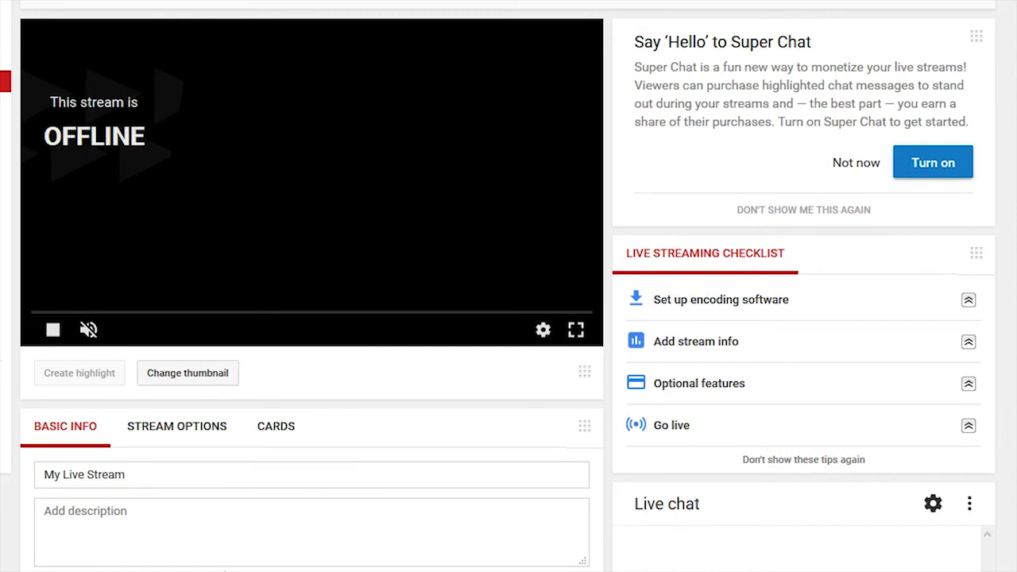
{"action": "scroll", "coordinate": [225, 569], "scroll_direction": "down", "scroll_amount": 1}
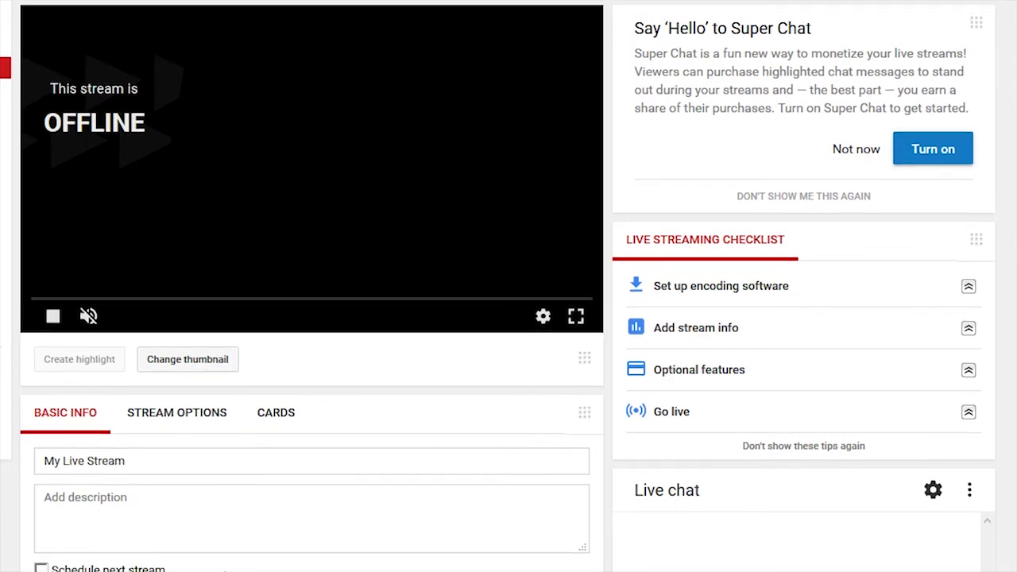
{"action": "scroll", "coordinate": [225, 569], "scroll_direction": "down", "scroll_amount": 5}
{"action": "double_click", "coordinate": [219, 475]}
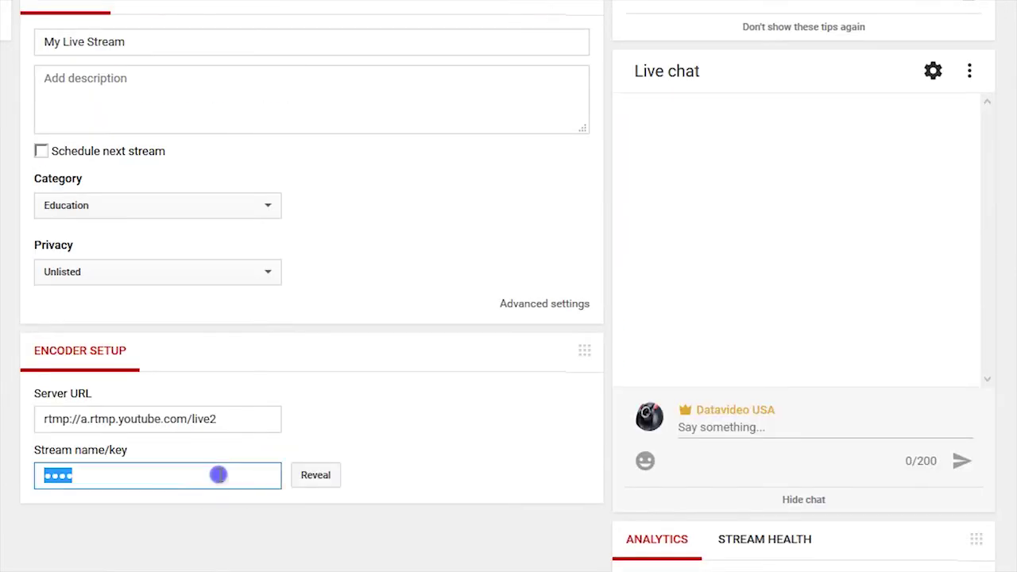
{"action": "left_click", "coordinate": [316, 474]}
{"action": "double_click", "coordinate": [268, 475]}
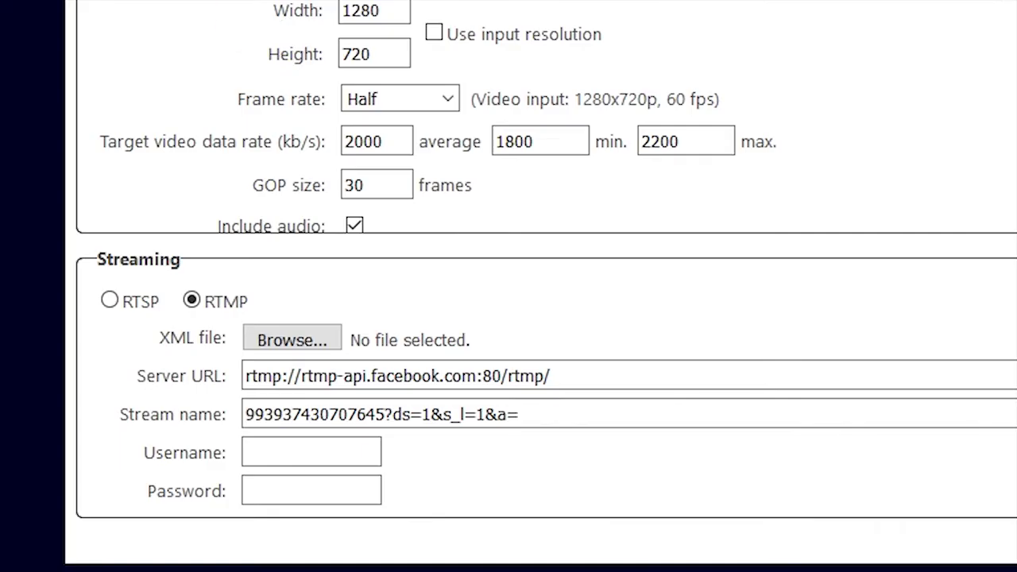
Replace the NVS-30 Stream name with the pasted YouTube stream key and apply
{"action": "left_click", "coordinate": [503, 418]}
{"action": "triple_click", "coordinate": [504, 417]}
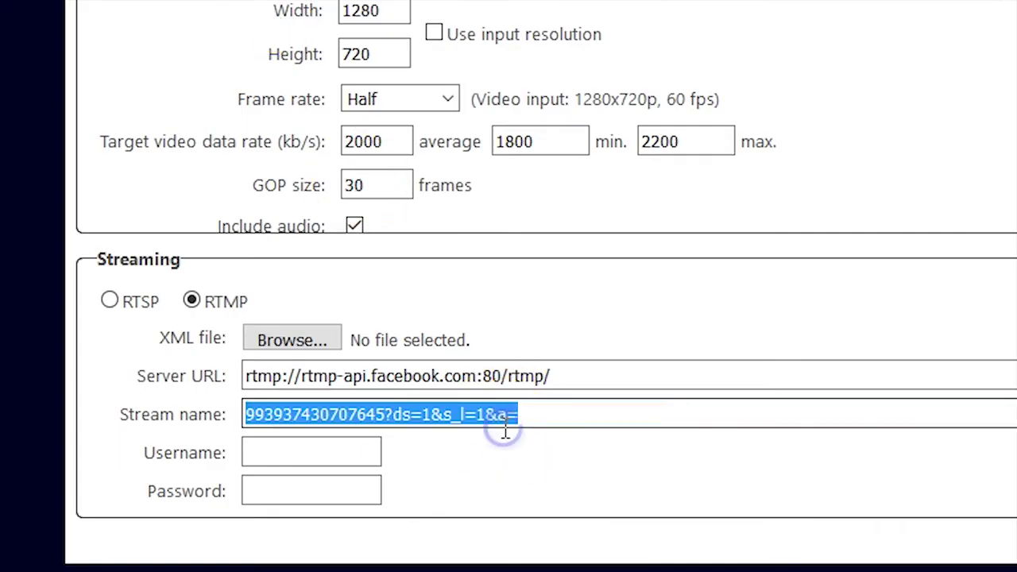
{"action": "key", "text": "BackSpace"}
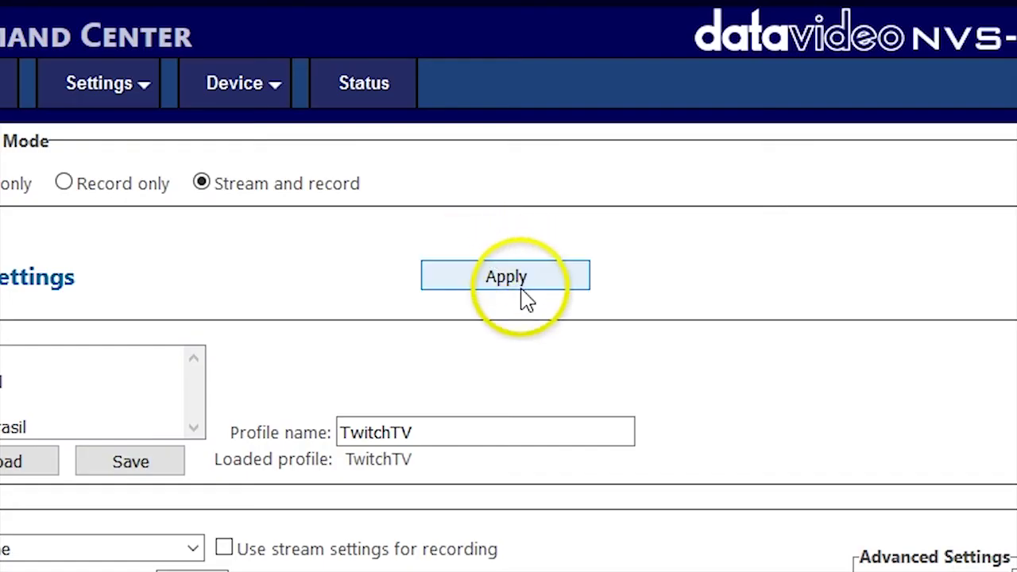
{"action": "left_click", "coordinate": [521, 287]}
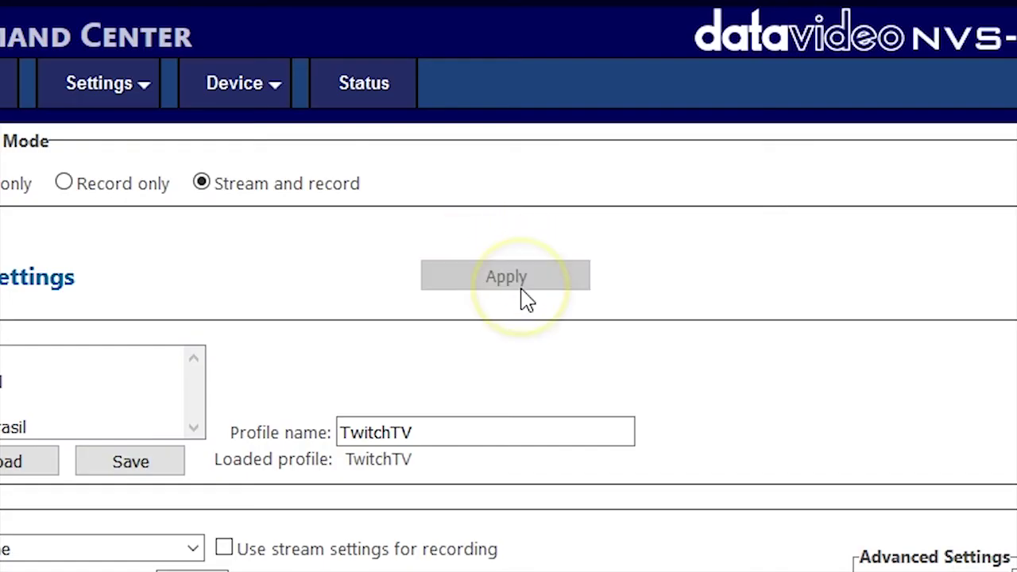